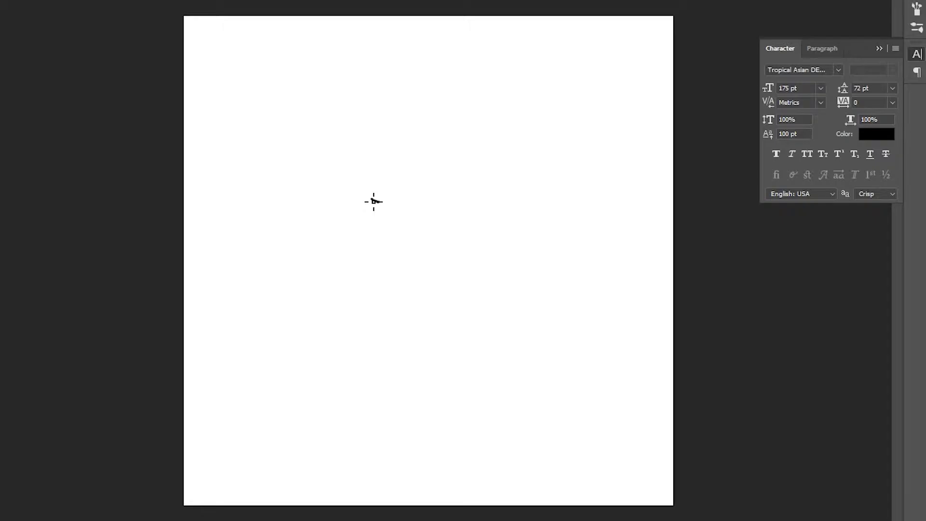
Draw the creature's head and eye, undoing a bad neck stroke, then the body curve and foot
mouse_move(372, 201)
left_mouse_down()
mouse_move(407, 161)
mouse_move(401, 278)
mouse_move(424, 237)
left_mouse_up()
mouse_move(372, 153)
left_mouse_down()
mouse_move(368, 209)
mouse_move(357, 157)
mouse_move(462, 169)
mouse_move(442, 183)
left_mouse_up()
key("ctrl+z")
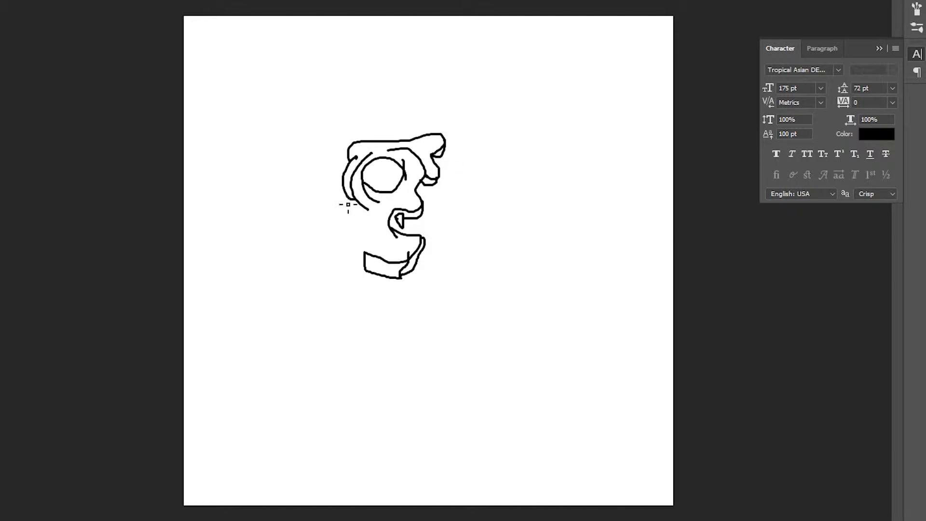
left_click_drag(372, 214, 357, 366)
mouse_move(240, 340)
left_mouse_down()
mouse_move(289, 377)
mouse_move(304, 437)
mouse_move(424, 368)
left_mouse_up()
Add the neck line, belly and a body curve, and fill the small shoulder area black
left_click_drag(372, 231, 292, 232)
mouse_move(369, 258)
left_mouse_down()
mouse_move(292, 233)
mouse_move(457, 330)
mouse_move(403, 349)
mouse_move(457, 330)
left_mouse_up()
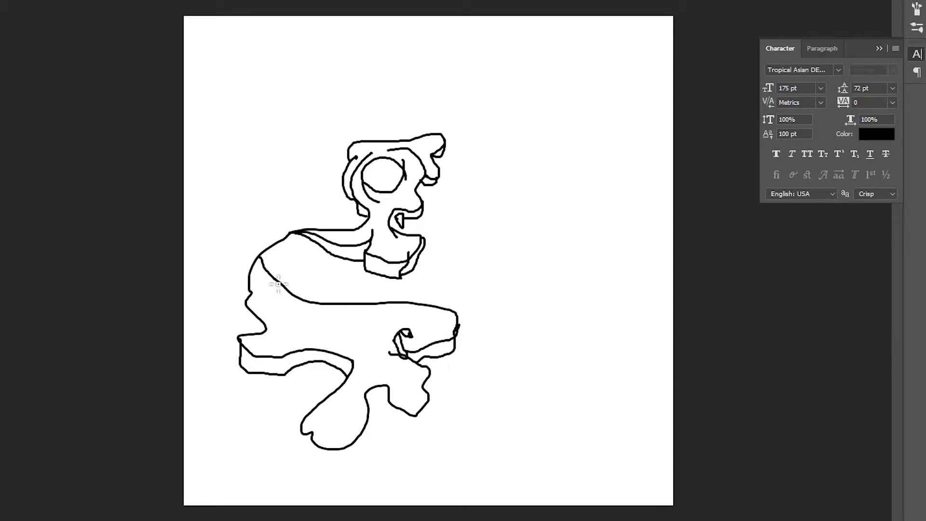
left_click_drag(271, 278, 318, 244)
left_click(291, 251)
Draw two arms with hands reaching right from the mouth and belly
left_click_drag(424, 243, 470, 208)
left_click_drag(403, 222, 479, 212)
mouse_move(422, 254)
left_mouse_down()
mouse_move(454, 220)
mouse_move(462, 240)
left_mouse_up()
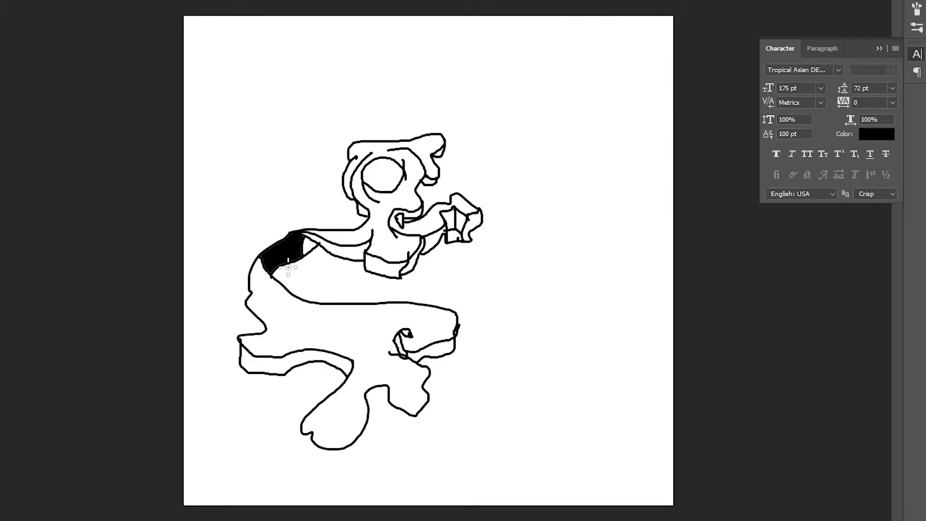
left_click_drag(333, 306, 367, 260)
mouse_move(424, 259)
left_mouse_down()
mouse_move(504, 294)
mouse_move(456, 280)
mouse_move(497, 282)
mouse_move(466, 328)
left_mouse_up()
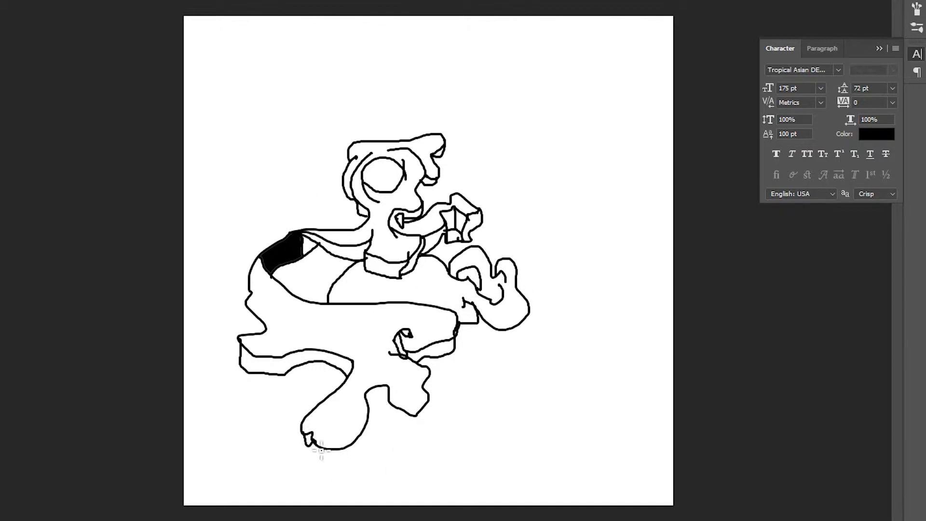
Trace the foot's bottom edge and add a thick tail ending in a triangle tip
mouse_move(311, 439)
left_mouse_down()
mouse_move(367, 436)
mouse_move(376, 393)
mouse_move(395, 398)
mouse_move(534, 321)
mouse_move(571, 196)
mouse_move(544, 224)
left_mouse_up()
mouse_move(428, 390)
left_mouse_down()
mouse_move(465, 386)
mouse_move(550, 306)
mouse_move(563, 235)
left_mouse_up()
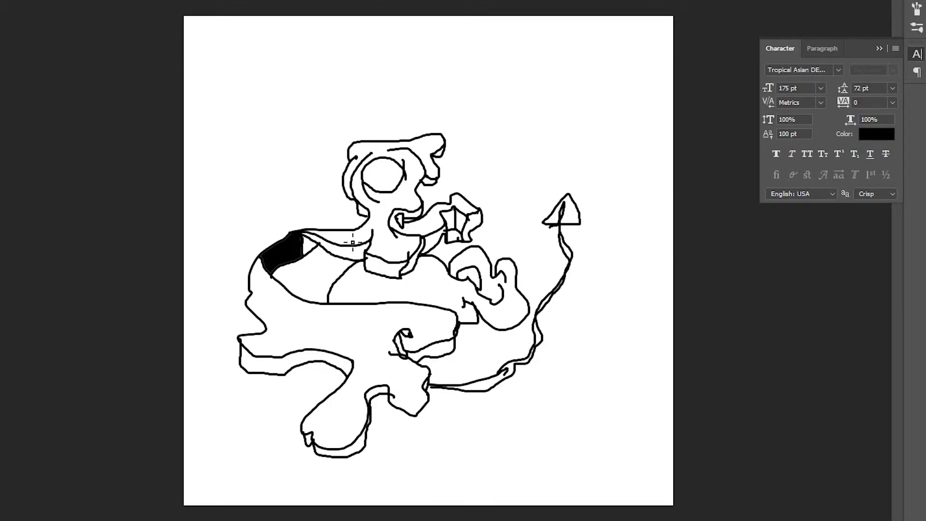
mouse_move(390, 140)
left_mouse_down()
mouse_move(311, 121)
mouse_move(335, 234)
left_mouse_up()
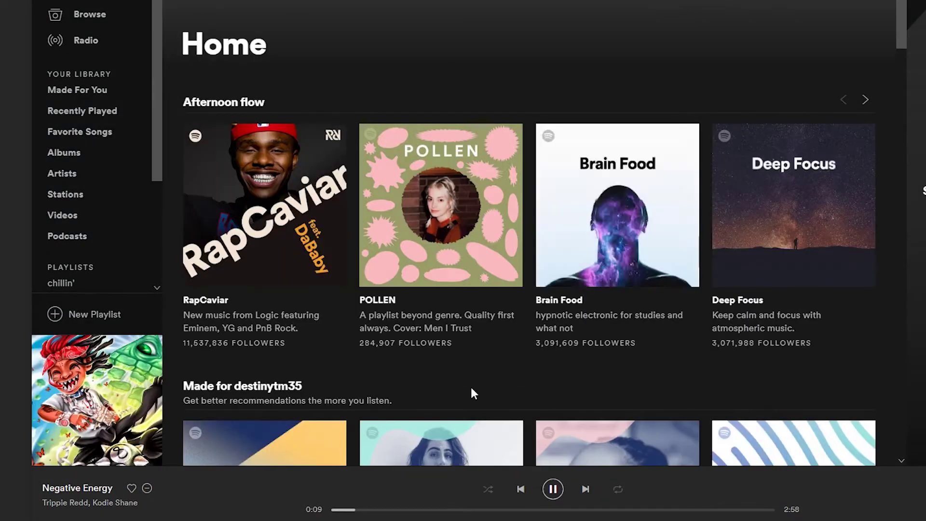
Browse Spotify, playing Daily Mix 1, Discover Weekly, then Lucid Dreams and Without Me by Juice WRLD
scroll(470, 386, "down", 5)
left_click(439, 176)
left_click(255, 182)
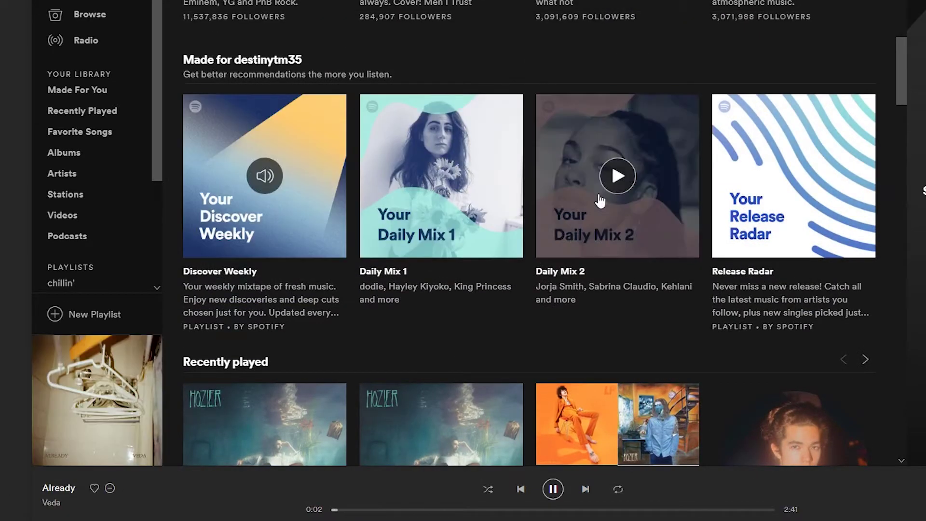
left_click(268, 175)
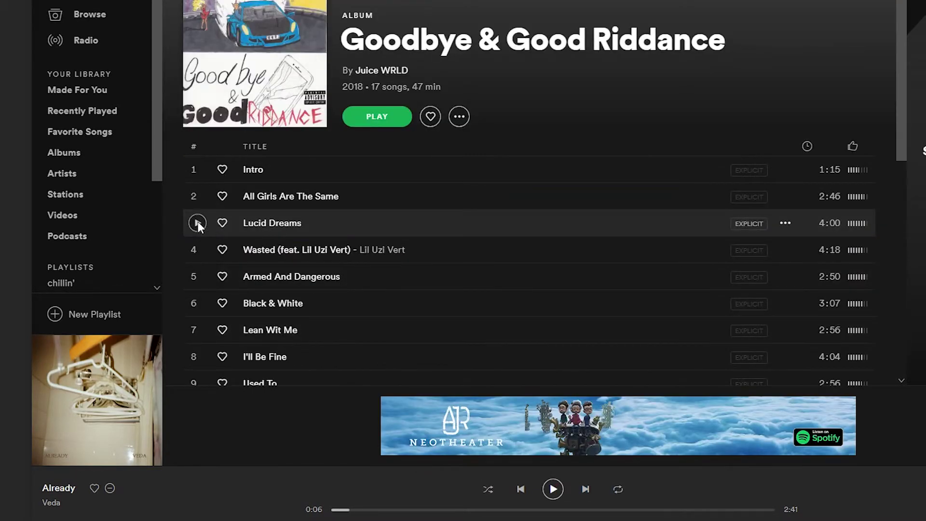
left_click(197, 222)
scroll(387, 317, "down", 5)
scroll(245, 348, "down", 5)
left_click(617, 243)
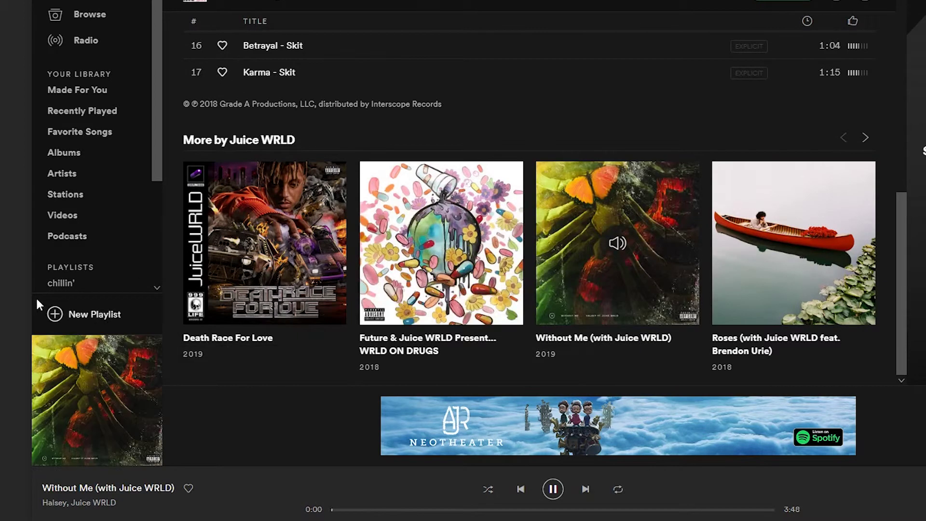
Search 'xxx', open the XXXTENTACION artist page and play SAD!
key("ctrl+l")
type("xxx")
left_click(223, 144)
left_click(223, 170)
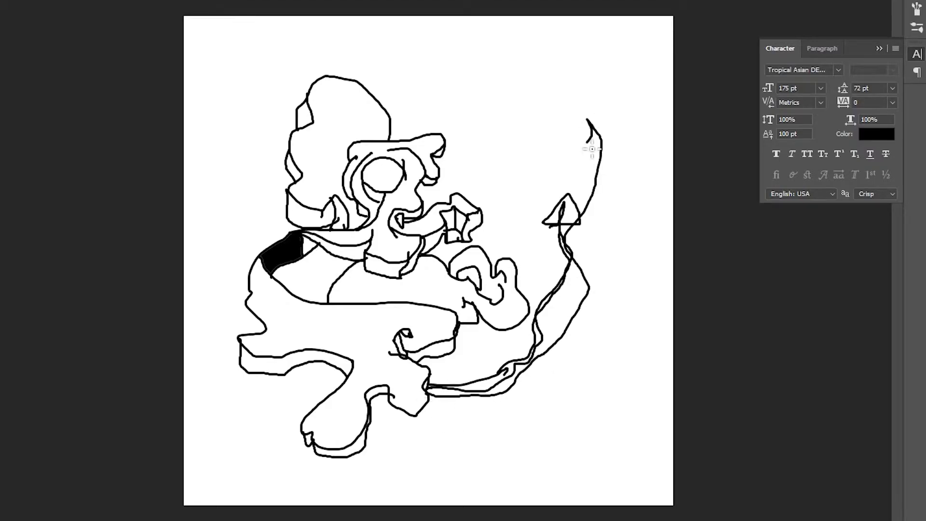
Add a second triangle-tipped tail, enlarge the shoulder patch, and scribble arcs, lines and a heart
left_click_drag(484, 400, 591, 123)
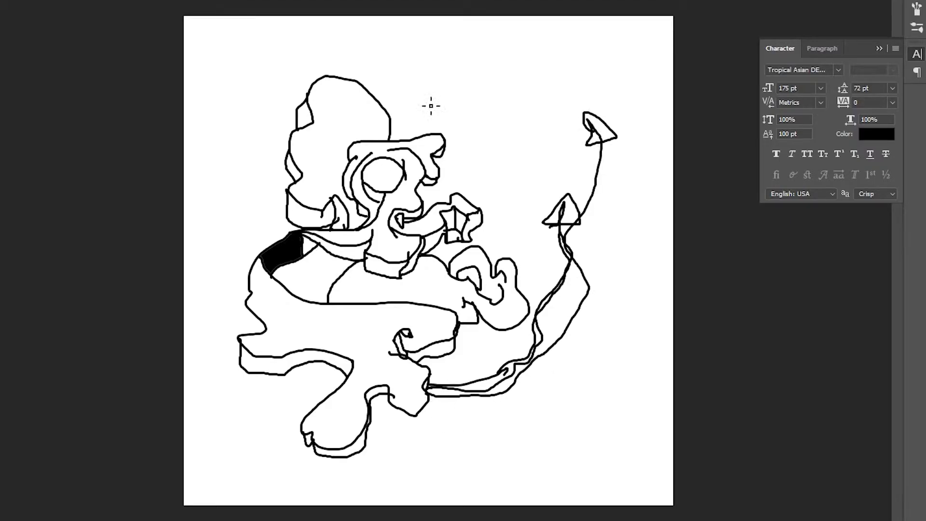
left_click_drag(303, 249, 226, 254)
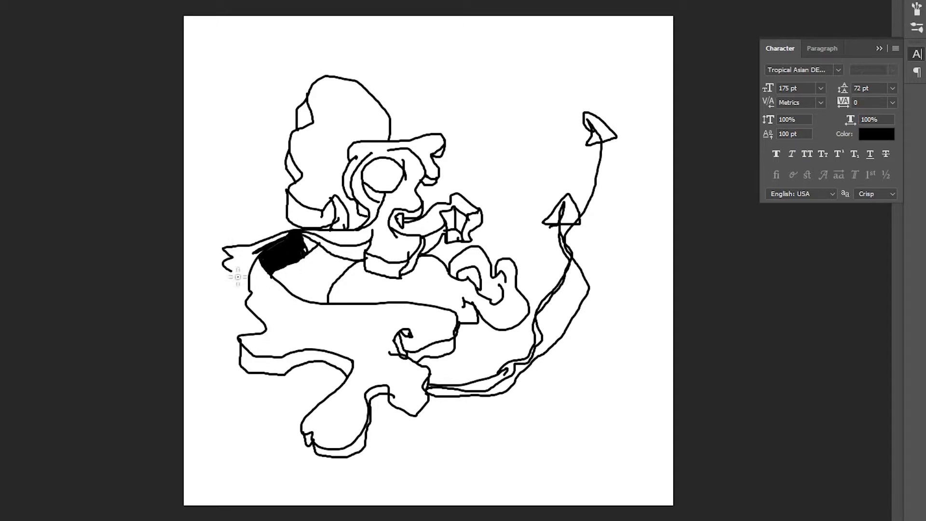
mouse_move(349, 310)
left_mouse_down()
mouse_move(459, 257)
mouse_move(474, 169)
mouse_move(497, 170)
left_mouse_up()
left_click_drag(274, 278, 338, 263)
mouse_move(263, 333)
left_mouse_down()
mouse_move(262, 301)
mouse_move(311, 319)
mouse_move(450, 336)
left_mouse_up()
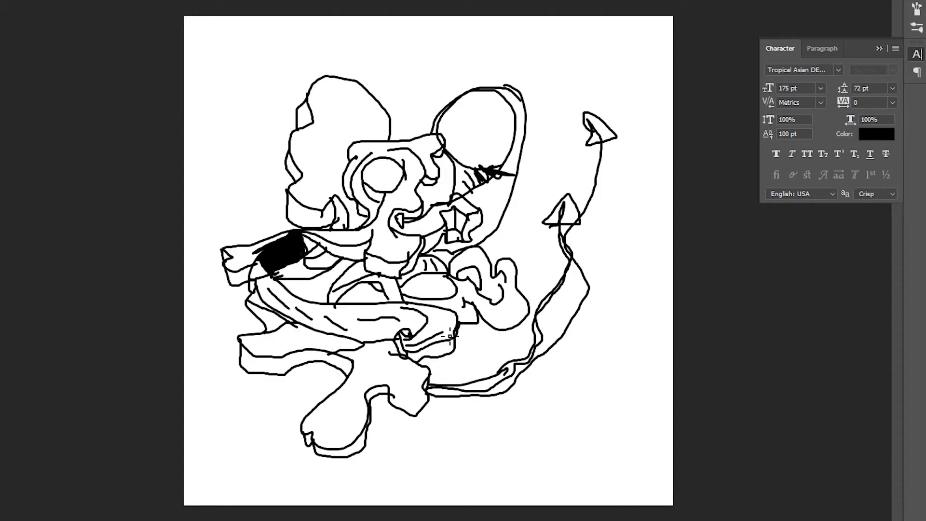
left_click_drag(336, 405, 335, 411)
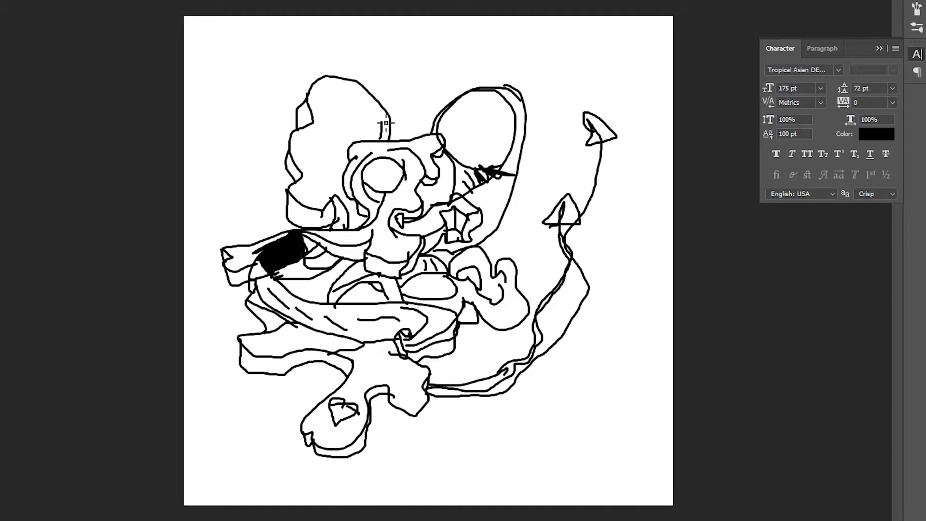
left_click_drag(385, 124, 323, 196)
mouse_move(344, 93)
left_mouse_down()
mouse_move(368, 125)
mouse_move(376, 113)
left_mouse_up()
Add a long arc, a right-side loop, wavy left strokes, an eye and a bottom line
mouse_move(299, 157)
left_mouse_down()
mouse_move(624, 321)
mouse_move(553, 333)
mouse_move(574, 340)
left_mouse_up()
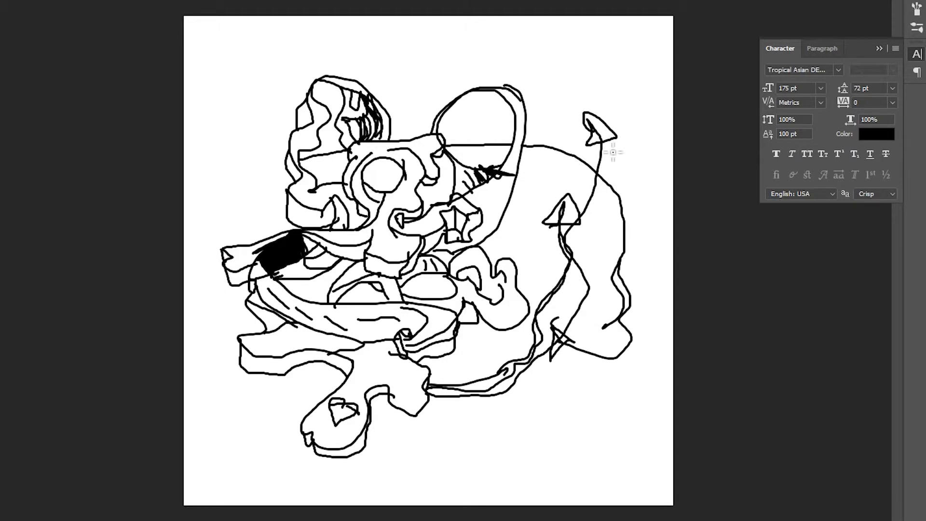
left_click_drag(380, 348, 391, 326)
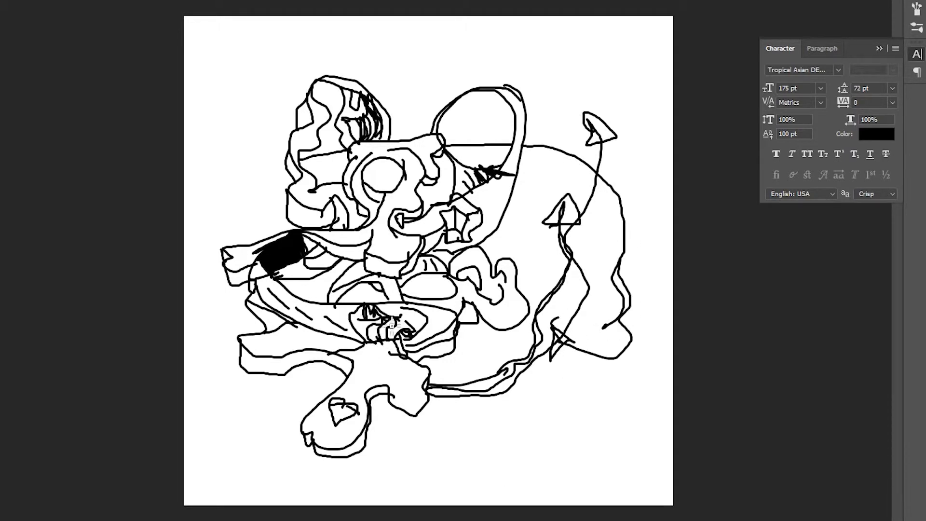
mouse_move(465, 156)
left_mouse_down()
mouse_move(603, 198)
mouse_move(552, 333)
mouse_move(467, 367)
left_mouse_up()
mouse_move(263, 242)
left_mouse_down()
mouse_move(233, 190)
mouse_move(285, 64)
left_mouse_up()
mouse_move(251, 192)
left_mouse_down()
mouse_move(289, 112)
mouse_move(267, 83)
left_mouse_up()
mouse_move(271, 244)
left_mouse_down()
mouse_move(290, 239)
mouse_move(280, 134)
left_mouse_up()
mouse_move(464, 112)
left_mouse_down()
mouse_move(462, 120)
mouse_move(499, 135)
mouse_move(524, 114)
left_mouse_up()
left_click_drag(394, 179, 367, 166)
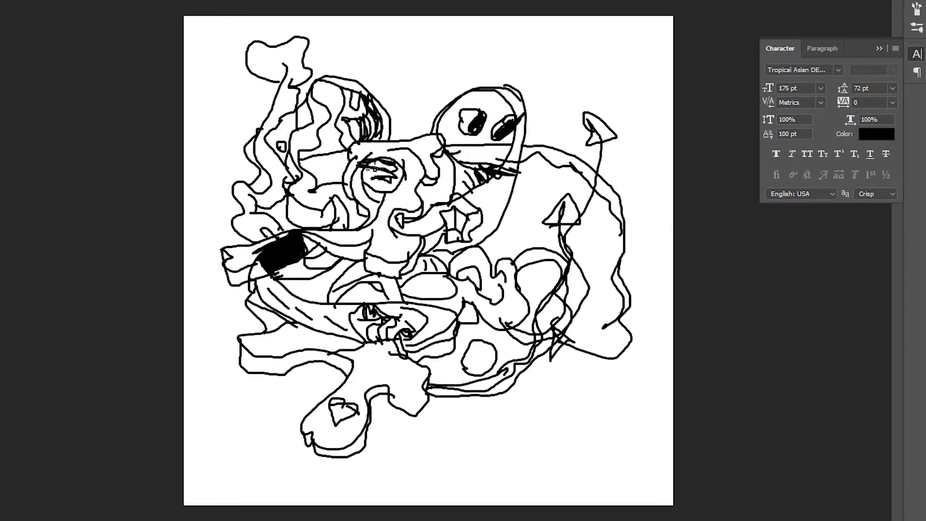
left_click_drag(369, 430, 393, 448)
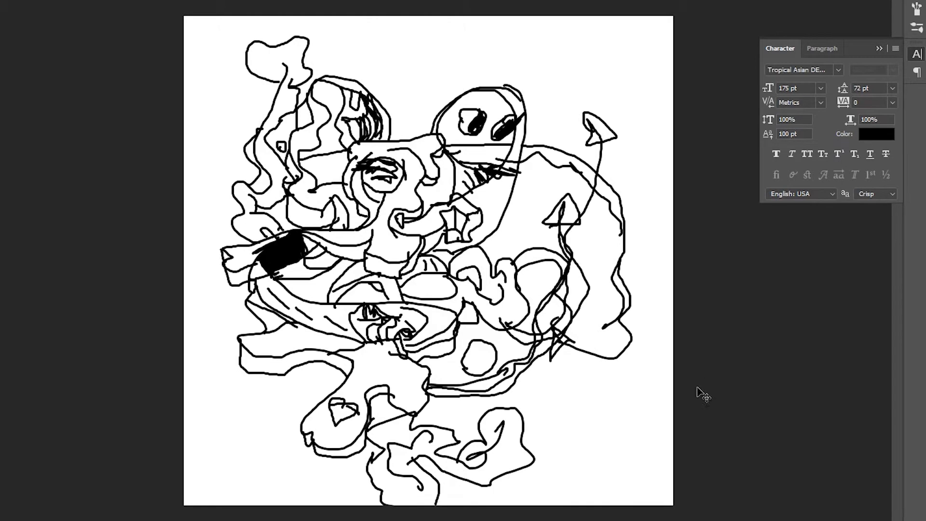
Select all, delete the drawing, and fill the whole canvas yellow
key("ctrl+a")
key("Delete")
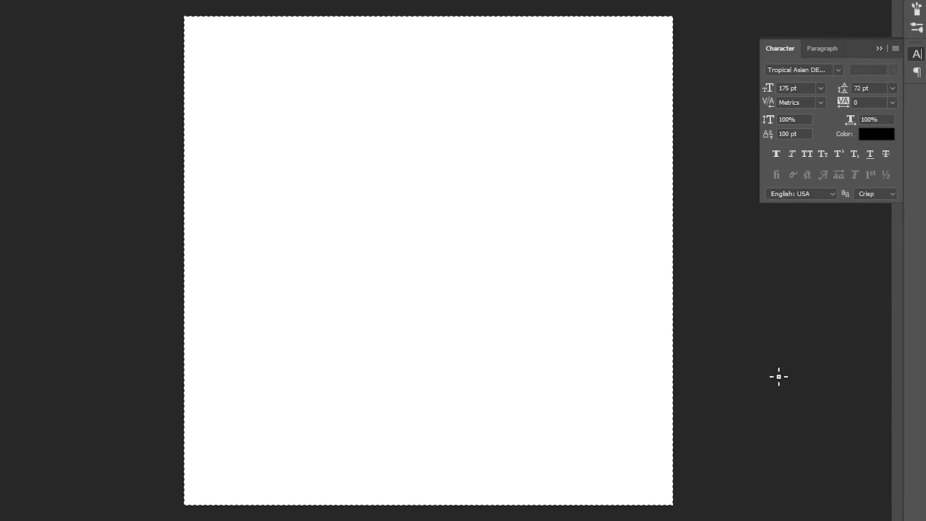
key("alt+BackSpace")
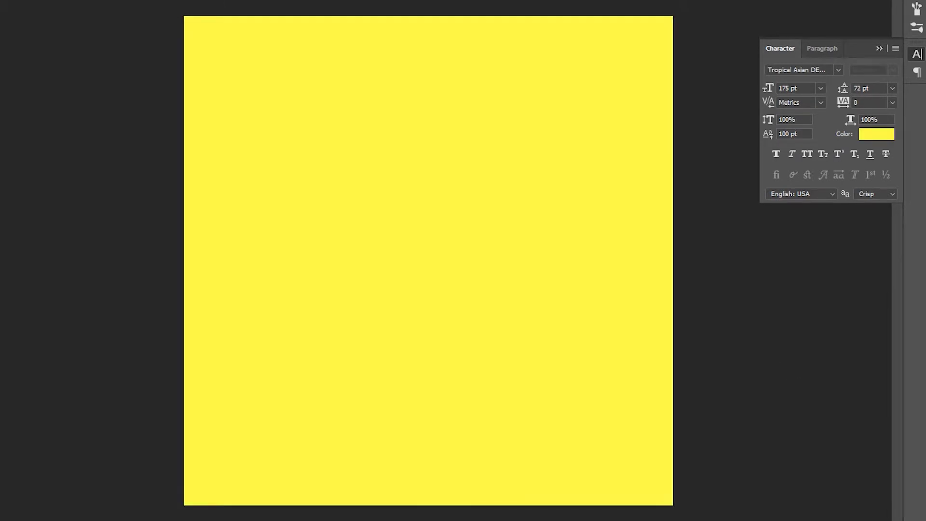
Reset the colour to black and draw large looping scribbles with lobes and a heart-shaped loop
key("d")
mouse_move(390, 232)
left_mouse_down()
mouse_move(397, 212)
mouse_move(355, 201)
mouse_move(333, 155)
mouse_move(362, 223)
mouse_move(469, 188)
mouse_move(425, 168)
mouse_move(409, 202)
mouse_move(431, 252)
mouse_move(424, 212)
mouse_move(465, 207)
mouse_move(542, 103)
mouse_move(475, 18)
left_mouse_up()
mouse_move(455, 207)
left_mouse_down()
mouse_move(497, 145)
mouse_move(475, 112)
mouse_move(463, 19)
mouse_move(396, 57)
mouse_move(401, 157)
mouse_move(398, 102)
mouse_move(372, 166)
mouse_move(345, 121)
mouse_move(333, 138)
mouse_move(299, 67)
mouse_move(313, 51)
mouse_move(289, 145)
mouse_move(306, 137)
left_mouse_up()
mouse_move(325, 106)
left_mouse_down()
mouse_move(319, 87)
mouse_move(337, 279)
mouse_move(374, 256)
left_mouse_up()
mouse_move(306, 174)
left_mouse_down()
mouse_move(337, 280)
mouse_move(374, 306)
mouse_move(333, 261)
mouse_move(327, 189)
mouse_move(316, 269)
left_mouse_up()
mouse_move(368, 247)
left_mouse_down()
mouse_move(450, 275)
mouse_move(433, 303)
mouse_move(405, 312)
left_mouse_up()
Add lobes and loops through the right-centre shapes, reaching further right
mouse_move(513, 275)
left_mouse_down()
mouse_move(492, 182)
mouse_move(518, 239)
mouse_move(578, 108)
left_mouse_up()
mouse_move(538, 171)
left_mouse_down()
mouse_move(611, 145)
mouse_move(580, 125)
left_mouse_up()
mouse_move(537, 185)
left_mouse_down()
mouse_move(538, 75)
mouse_move(549, 87)
mouse_move(543, 99)
left_mouse_up()
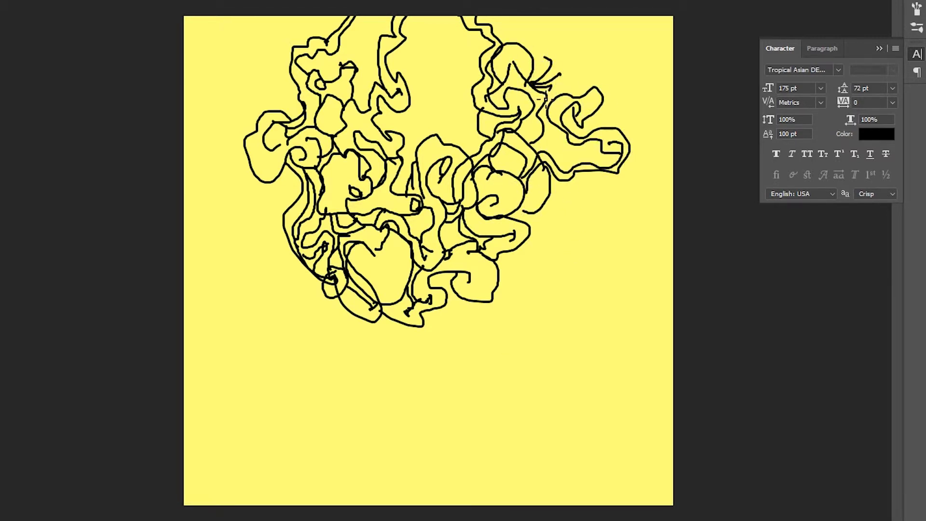
left_click_drag(509, 158, 515, 275)
left_click_drag(558, 203, 530, 219)
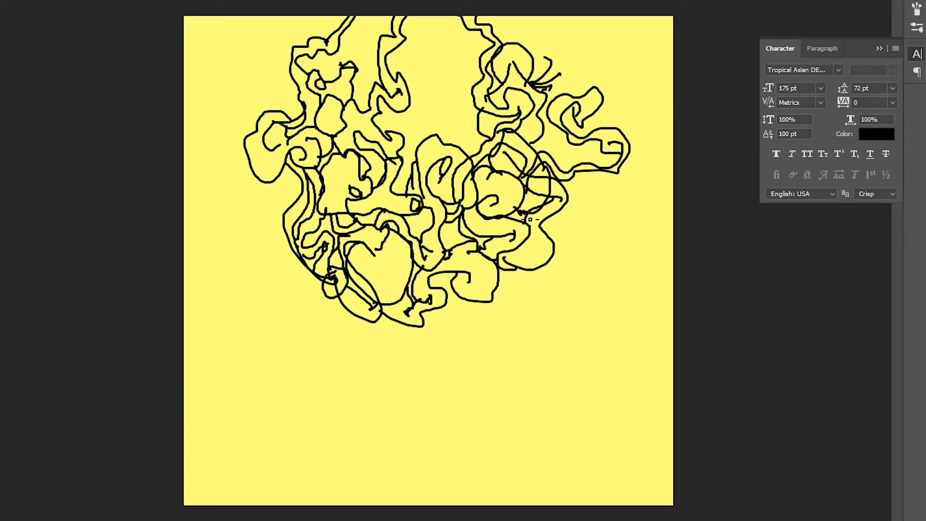
Add a looped circle at the top, right-side loops and a zigzag, and an arched spiral at upper left
mouse_move(480, 76)
left_mouse_down()
mouse_move(451, 87)
mouse_move(479, 36)
mouse_move(454, 87)
mouse_move(447, 69)
left_mouse_up()
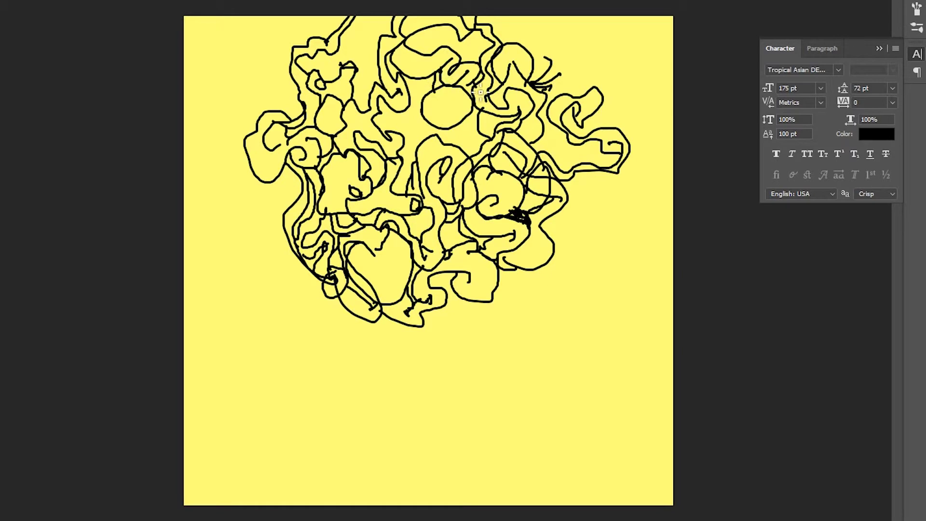
mouse_move(562, 212)
left_mouse_down()
mouse_move(590, 238)
mouse_move(635, 231)
mouse_move(646, 160)
mouse_move(594, 178)
mouse_move(572, 206)
mouse_move(599, 263)
mouse_move(645, 241)
left_mouse_up()
mouse_move(579, 202)
left_mouse_down()
mouse_move(593, 212)
mouse_move(603, 176)
left_mouse_up()
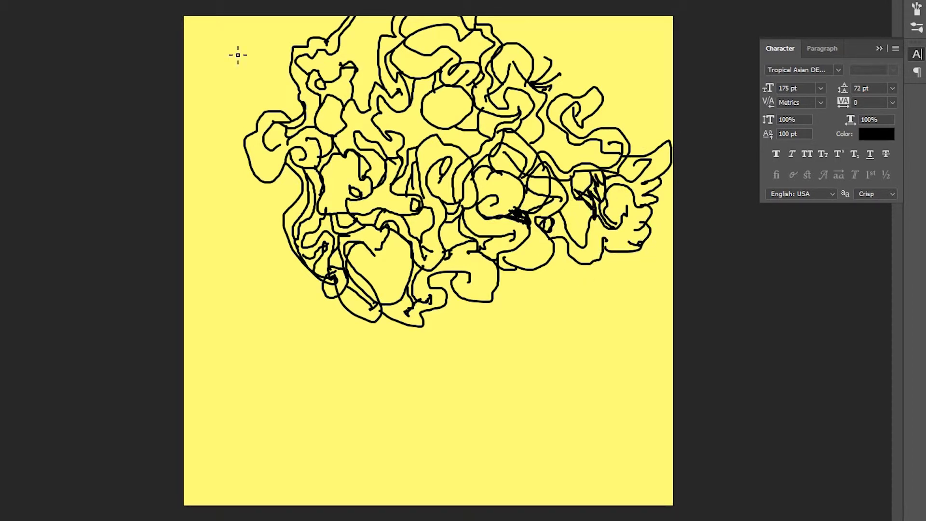
mouse_move(279, 113)
left_mouse_down()
mouse_move(212, 114)
mouse_move(227, 139)
mouse_move(278, 123)
mouse_move(267, 102)
mouse_move(225, 155)
mouse_move(243, 160)
left_mouse_up()
left_click_drag(251, 93, 292, 88)
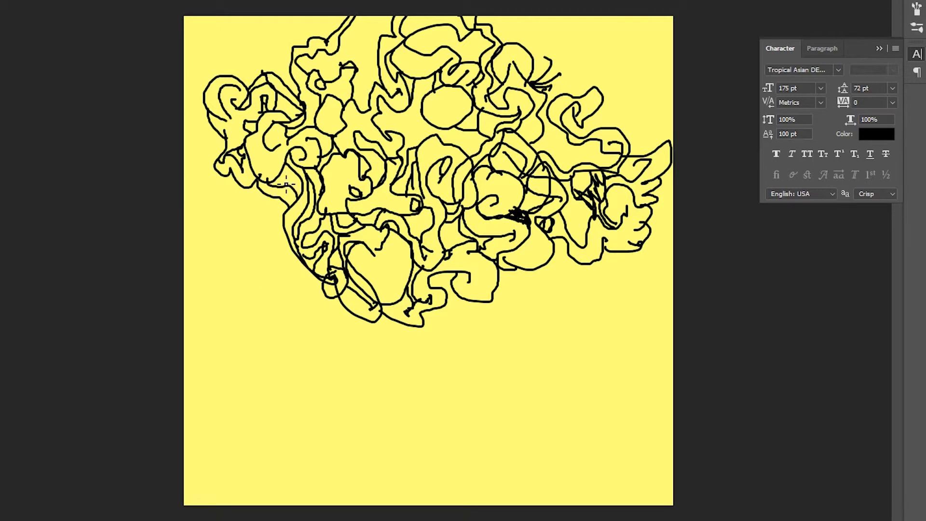
Loop black lines down the lower left and right side, around the eye shape and from the left edge to the bottom
mouse_move(258, 181)
left_mouse_down()
mouse_move(272, 296)
mouse_move(316, 331)
mouse_move(381, 338)
mouse_move(405, 364)
mouse_move(448, 352)
mouse_move(382, 383)
mouse_move(372, 424)
mouse_move(420, 471)
mouse_move(381, 502)
left_mouse_up()
mouse_move(348, 414)
left_mouse_down()
mouse_move(319, 371)
mouse_move(338, 367)
mouse_move(309, 435)
mouse_move(303, 373)
mouse_move(415, 435)
mouse_move(483, 425)
mouse_move(196, 347)
mouse_move(298, 320)
mouse_move(314, 504)
mouse_move(333, 453)
mouse_move(366, 502)
mouse_move(412, 324)
mouse_move(575, 409)
mouse_move(531, 347)
mouse_move(622, 280)
mouse_move(594, 504)
left_mouse_up()
mouse_move(558, 286)
left_mouse_down()
mouse_move(616, 362)
mouse_move(616, 384)
mouse_move(579, 410)
mouse_move(562, 504)
mouse_move(545, 420)
mouse_move(437, 504)
mouse_move(431, 474)
mouse_move(591, 290)
mouse_move(575, 296)
left_mouse_up()
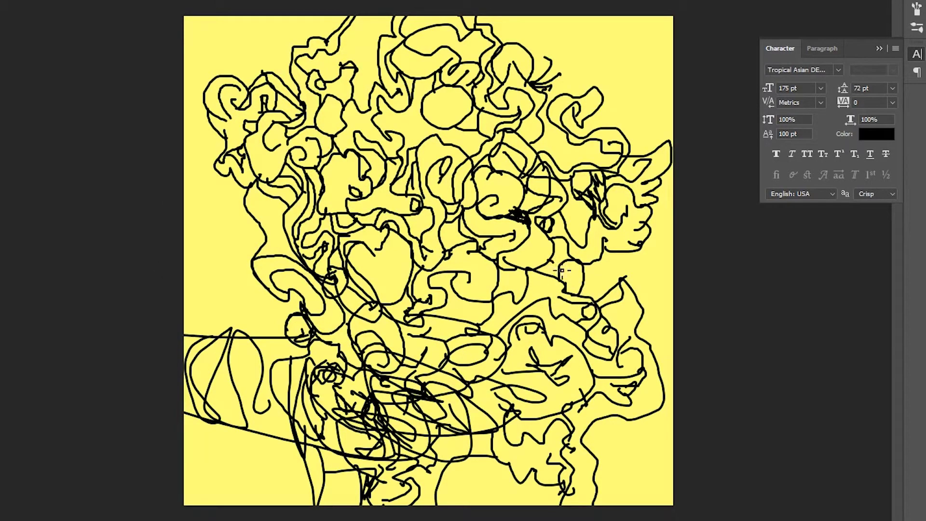
left_click_drag(255, 293, 268, 283)
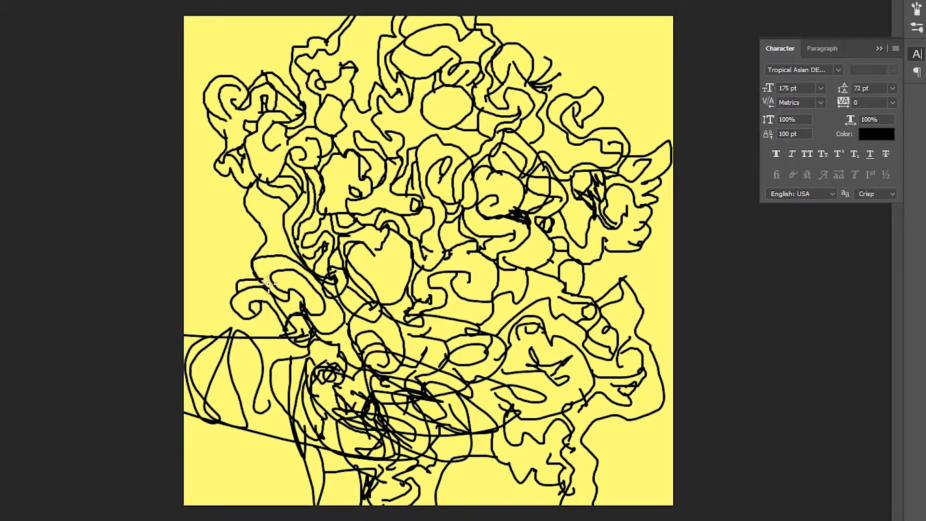
left_click_drag(375, 89, 469, 152)
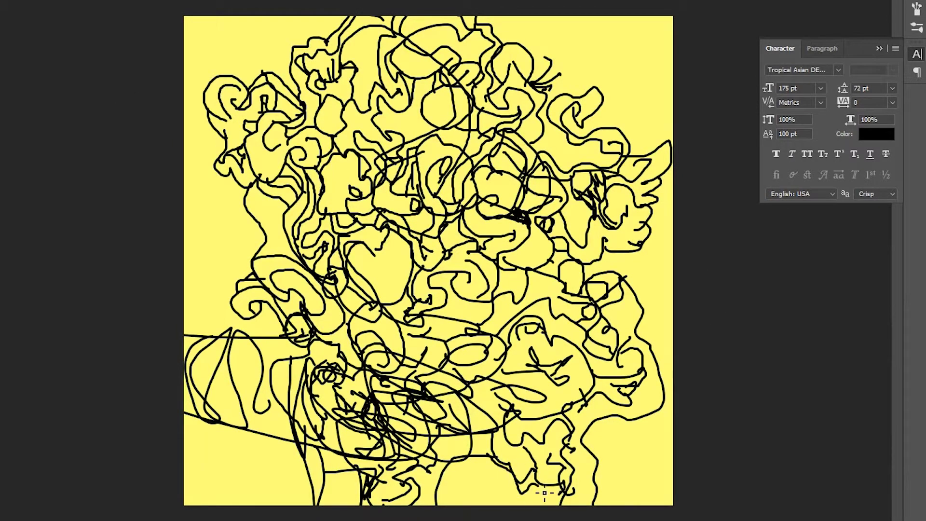
left_click_drag(605, 426, 635, 517)
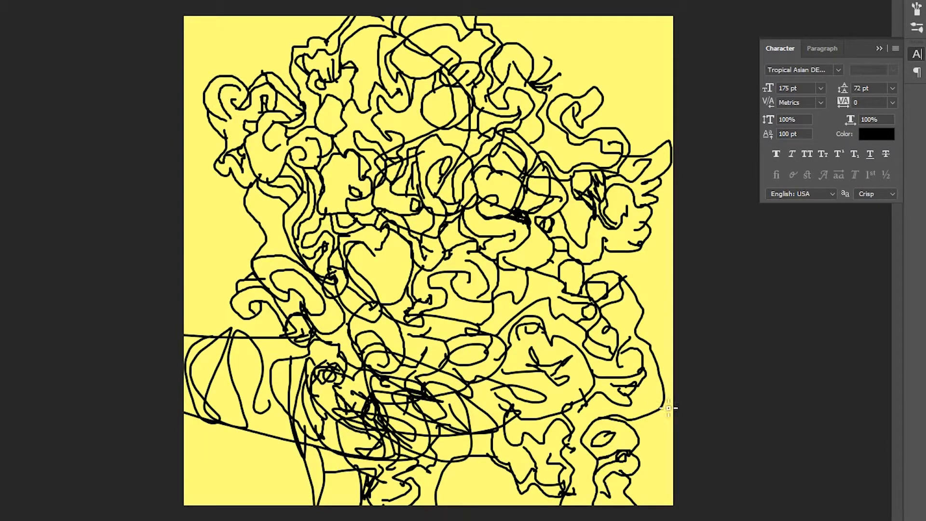
left_click_drag(180, 417, 222, 505)
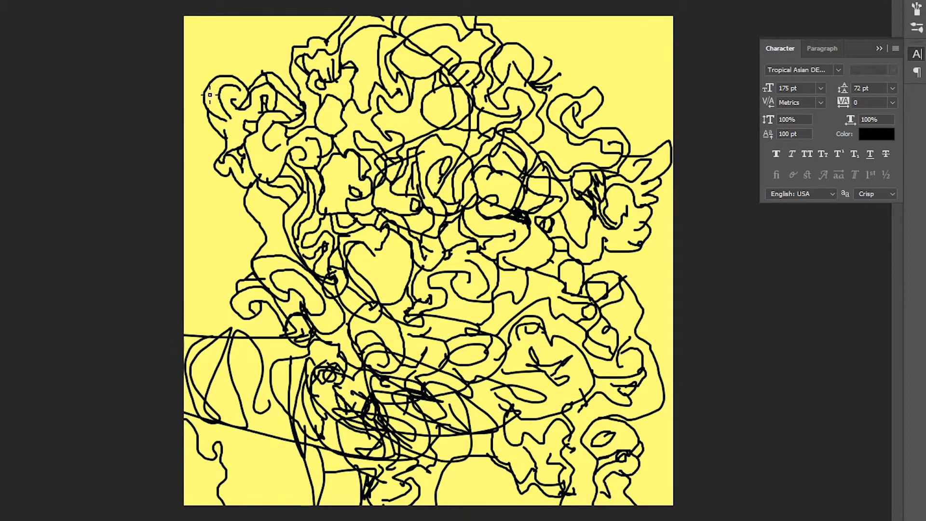
Undo a stray stroke, then bucket-fill the bottom pockets and top-left surround black
left_click_drag(547, 141, 670, 58)
key("ctrl+z")
left_click(213, 470)
left_click(515, 490)
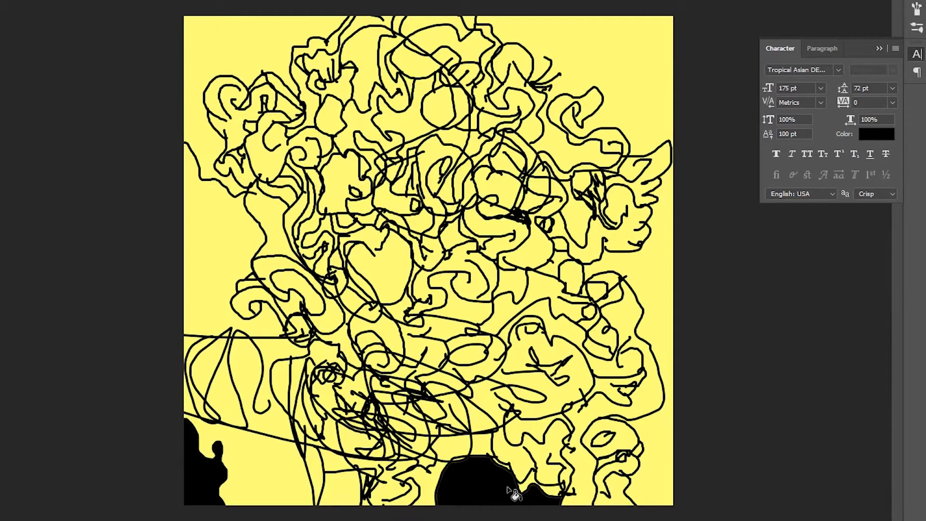
left_click(669, 436)
key("ctrl+z")
left_click(250, 62)
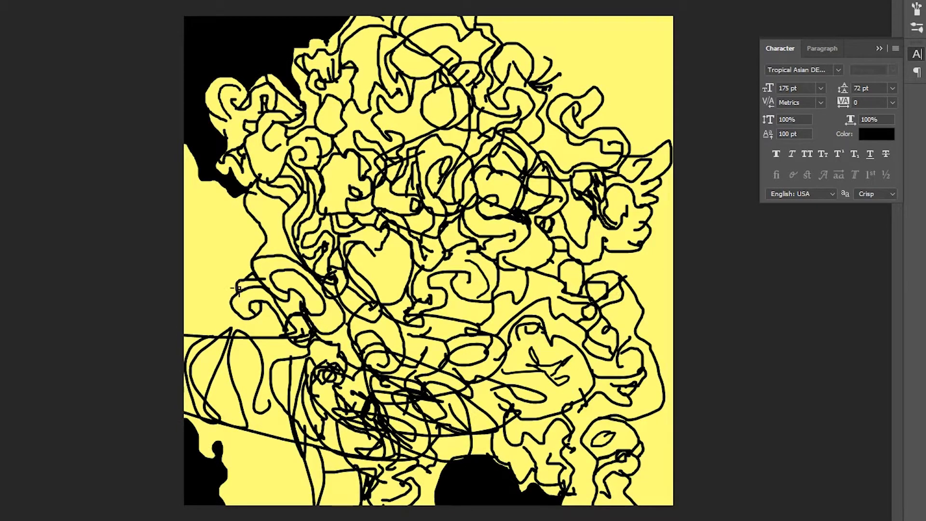
Fill the right margin, bottom strip and centre and upper pockets black, undoing one unwanted fill
left_click(267, 325)
left_click(658, 91)
left_click(467, 355)
left_click(316, 476)
left_click(437, 104)
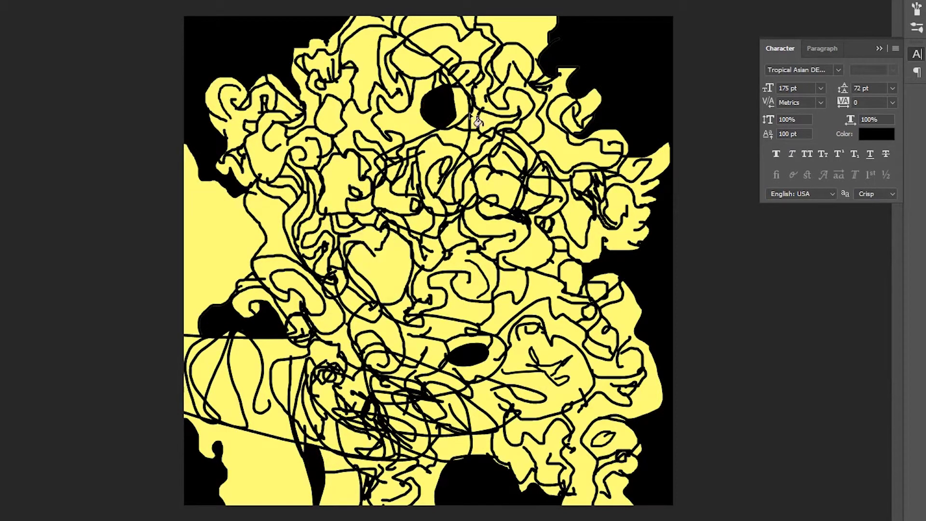
left_click(437, 177)
left_click(641, 207)
key("ctrl+z")
Fill the upper-right, centre-column and left-of-centre pockets black
left_click(511, 227)
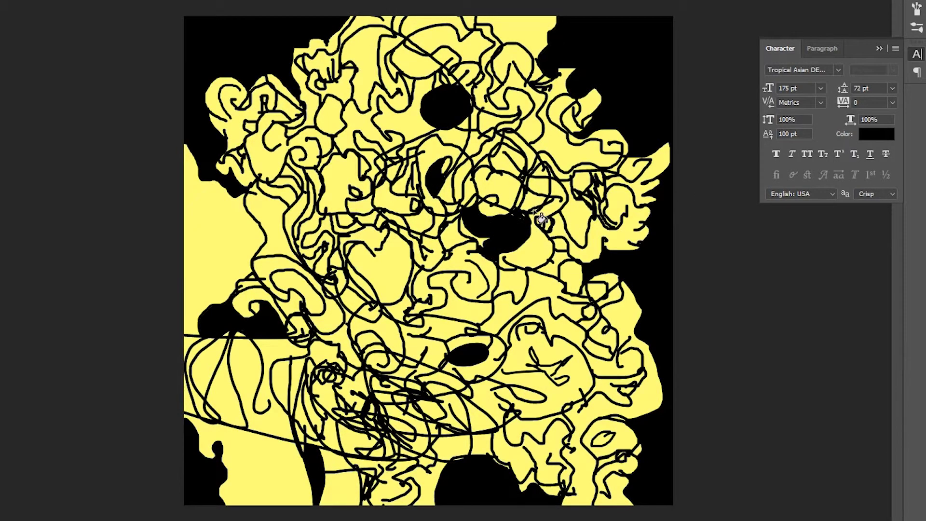
left_click(585, 186)
left_click(542, 173)
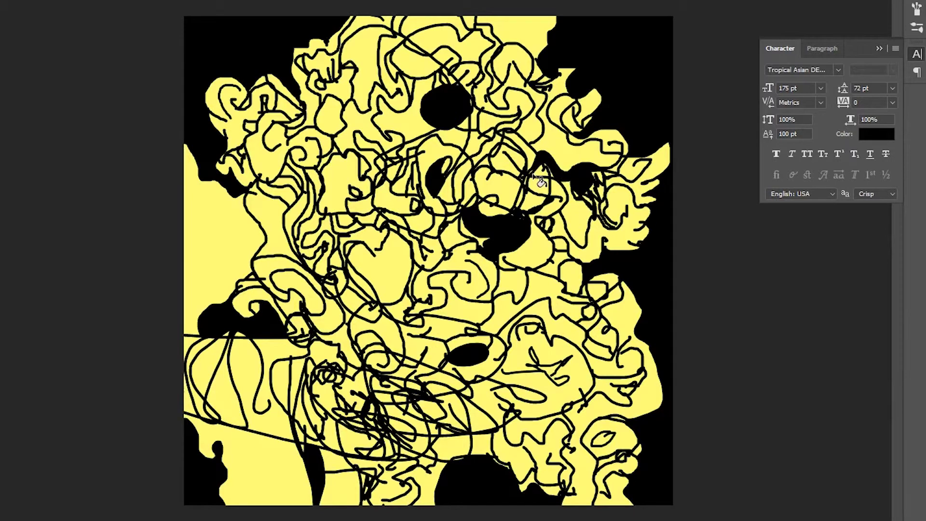
left_click(427, 262)
left_click(439, 225)
left_click(440, 184)
left_click(367, 278)
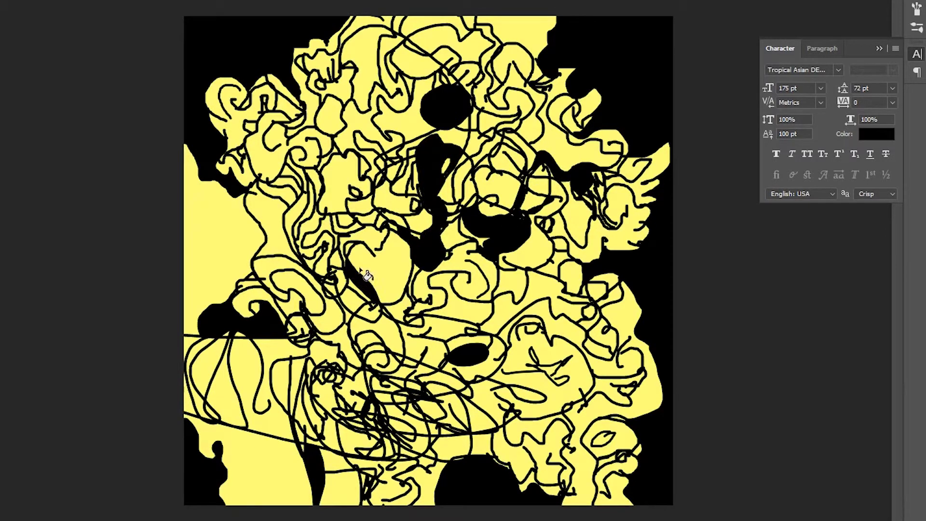
left_click(355, 300)
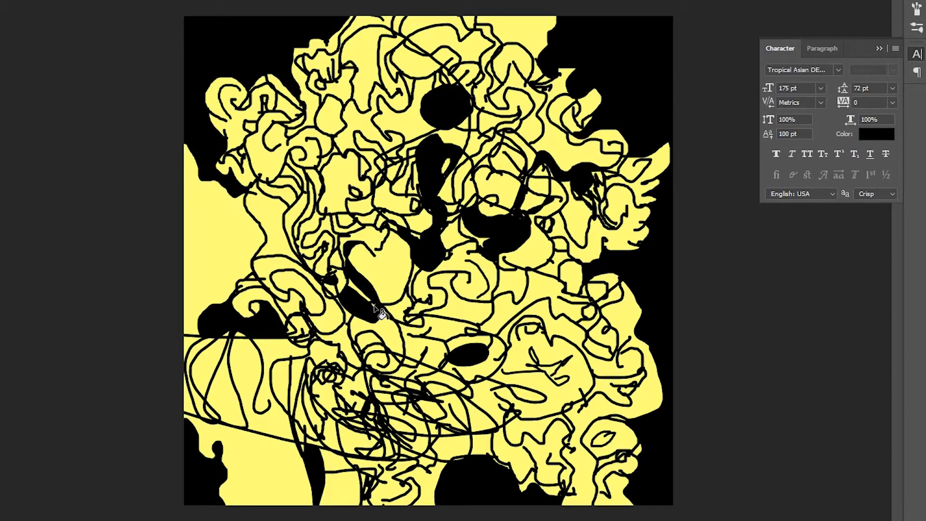
left_click(304, 296)
Fill lower-middle, right-side, top and upper-left pockets black
left_click(479, 419)
left_click(552, 365)
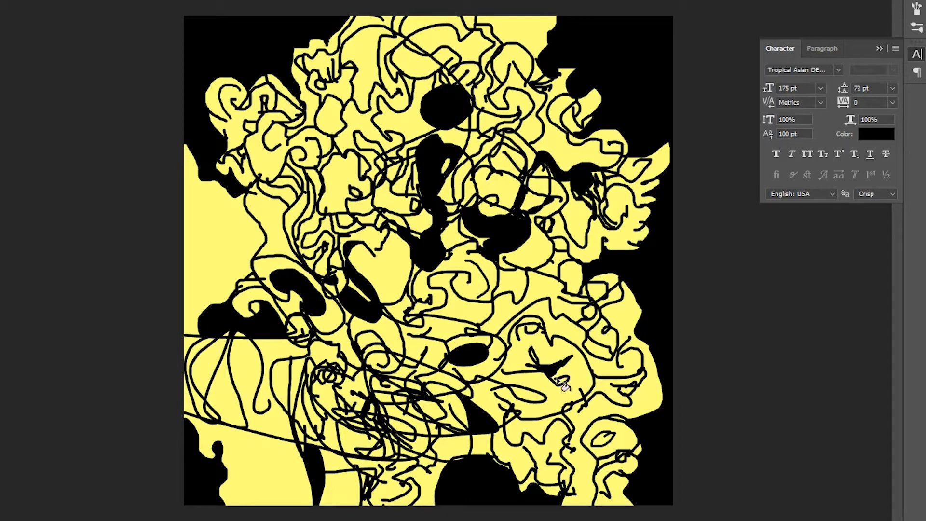
left_click(625, 386)
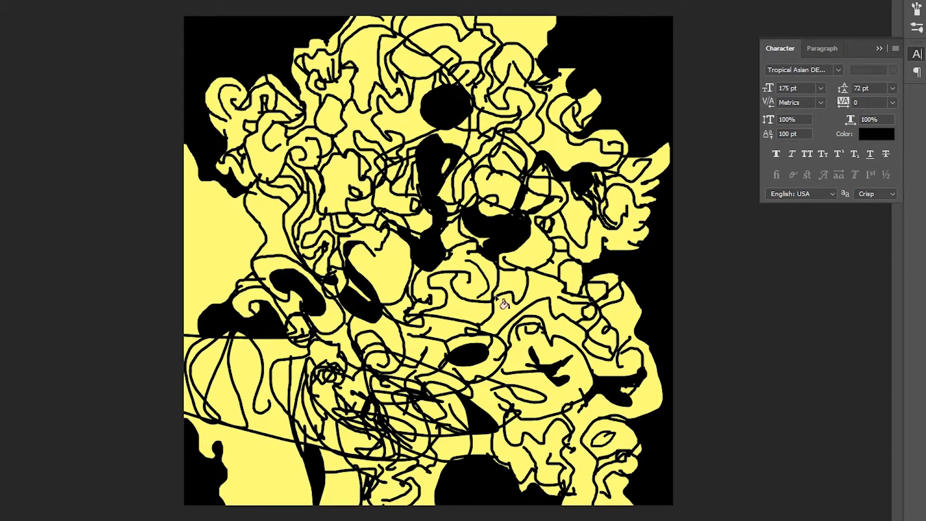
left_click(395, 135)
left_click(519, 63)
left_click(288, 150)
left_click(301, 126)
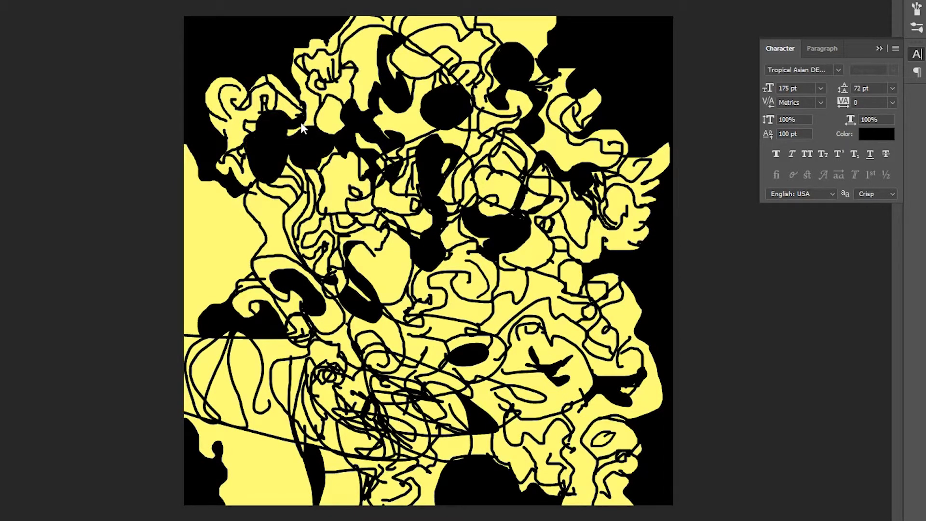
left_click(505, 277)
left_click(536, 406)
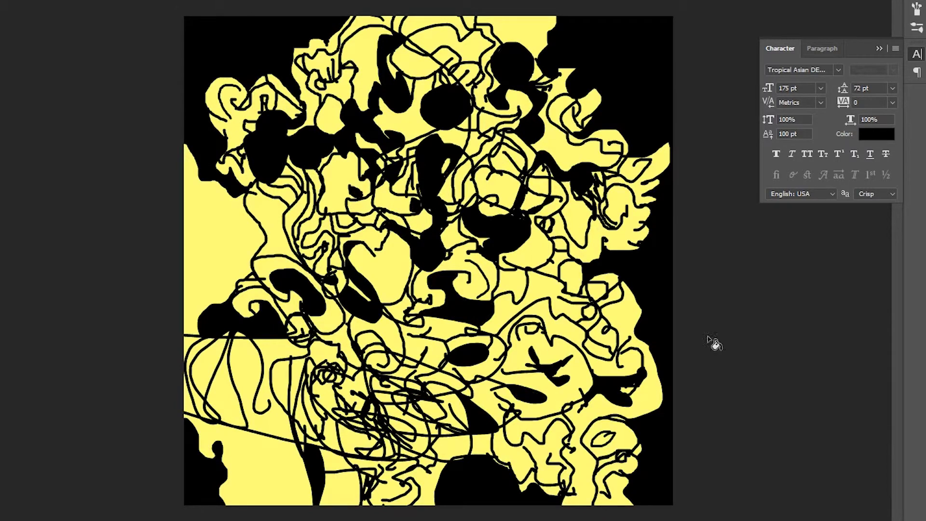
Fill the remaining right-side, lower-left and top-edge pockets black
left_click(560, 273)
left_click(591, 320)
left_click(227, 386)
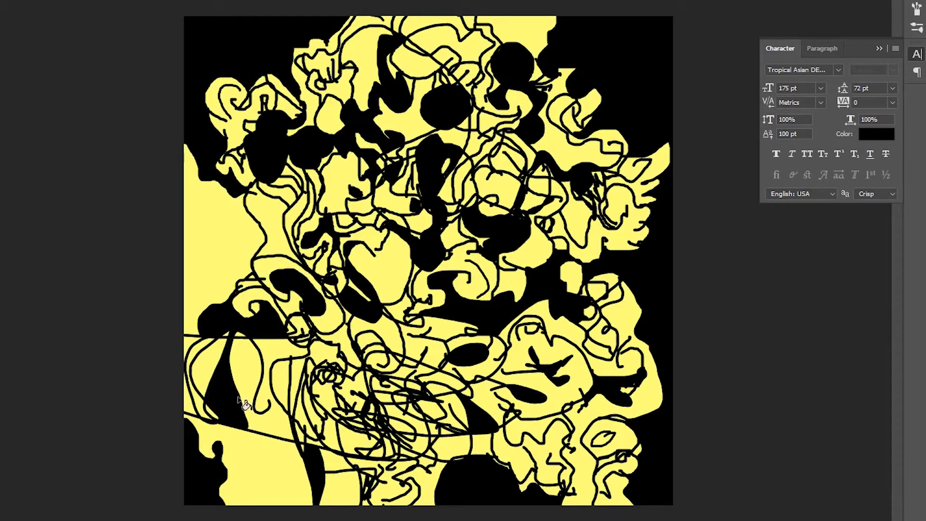
left_click(270, 382)
left_click(314, 412)
left_click(496, 42)
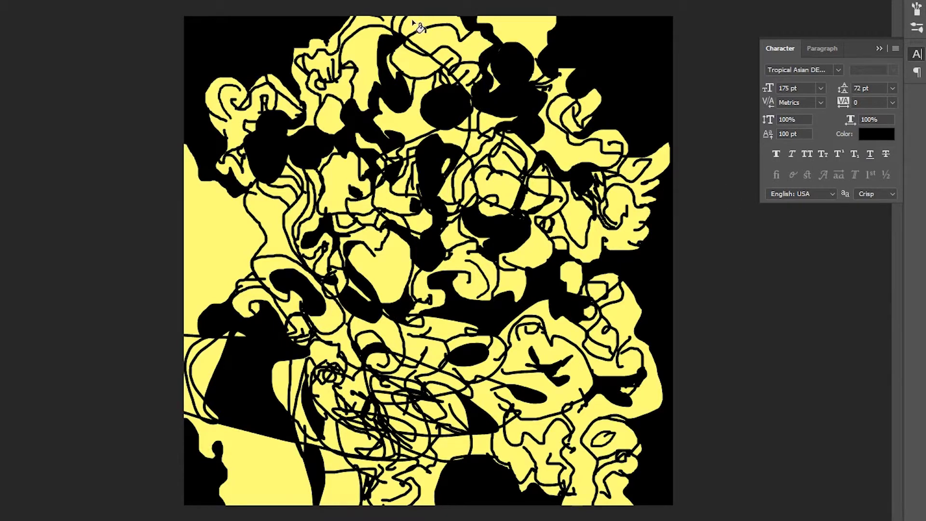
left_click(328, 65)
left_click(415, 53)
left_click(464, 77)
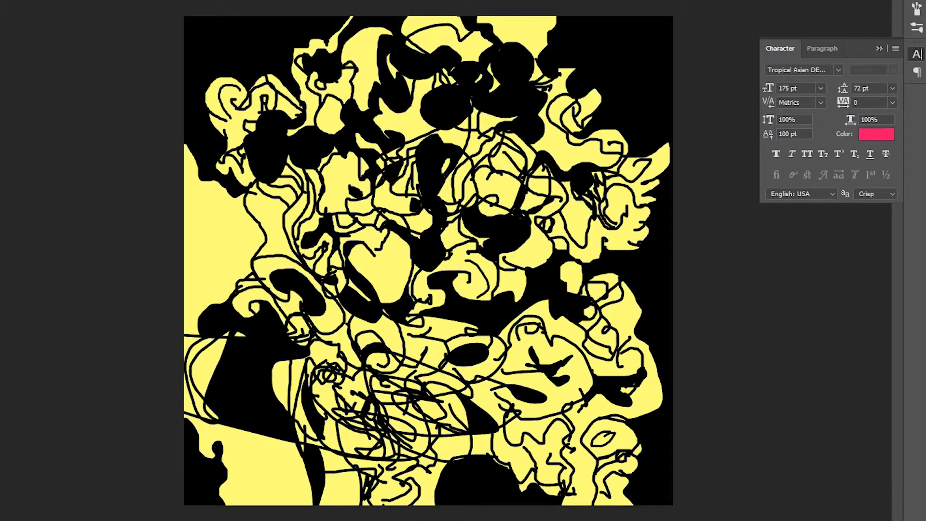
Test pink fills, undo the fill over the black, and delete the solid pink fill
left_click(205, 470)
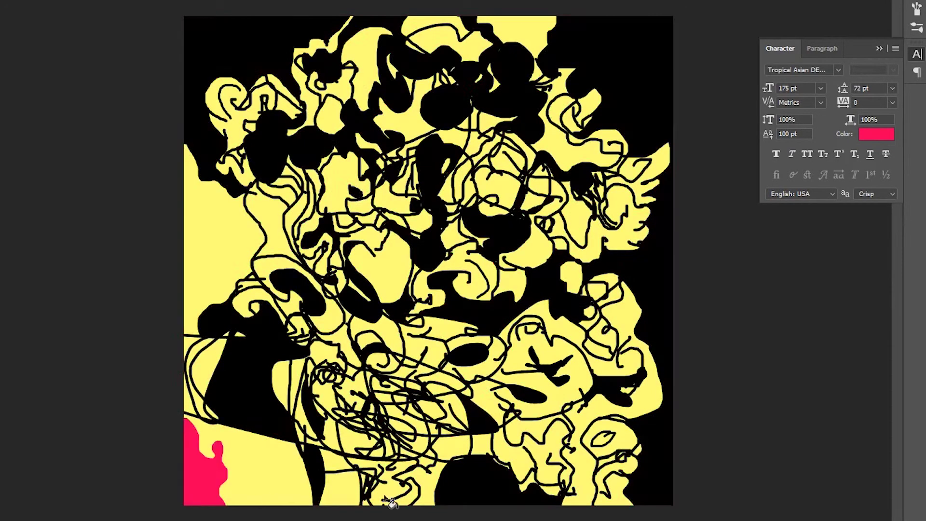
left_click(389, 501)
key("ctrl+z")
key("alt+BackSpace")
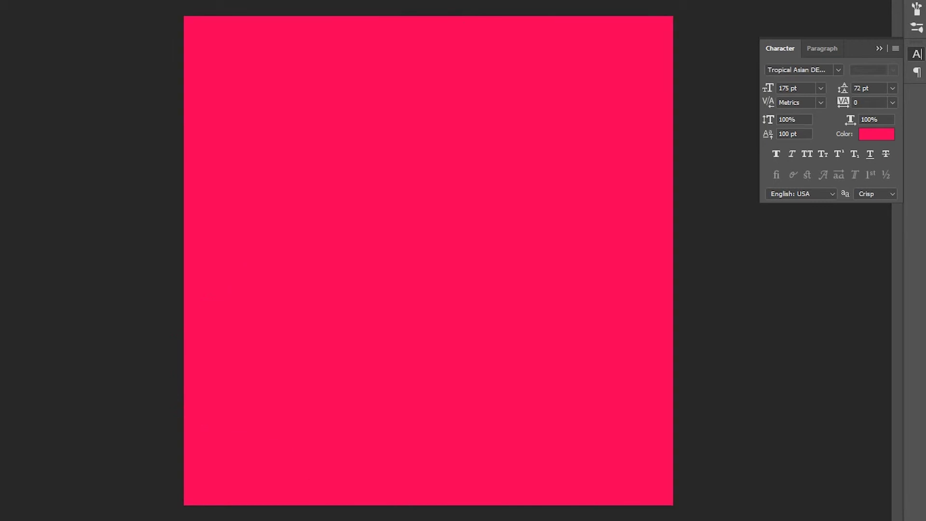
key("Delete")
left_click(525, 145)
Repeat the pink fill and delete it, then view the brush choices, leaving the artwork unchanged
key("alt+BackSpace")
key("Delete")
right_click(567, 25)
key("Escape")
Trace pink down the yellow shape's right edge and add curls over the lower-left black shape
key("v")
mouse_move(557, 39)
left_mouse_down()
mouse_move(554, 79)
mouse_move(583, 82)
mouse_move(612, 112)
mouse_move(577, 137)
mouse_move(620, 140)
mouse_move(641, 157)
mouse_move(681, 153)
mouse_move(662, 190)
mouse_move(655, 248)
mouse_move(612, 256)
mouse_move(644, 330)
mouse_move(636, 339)
mouse_move(659, 420)
mouse_move(629, 504)
left_mouse_up()
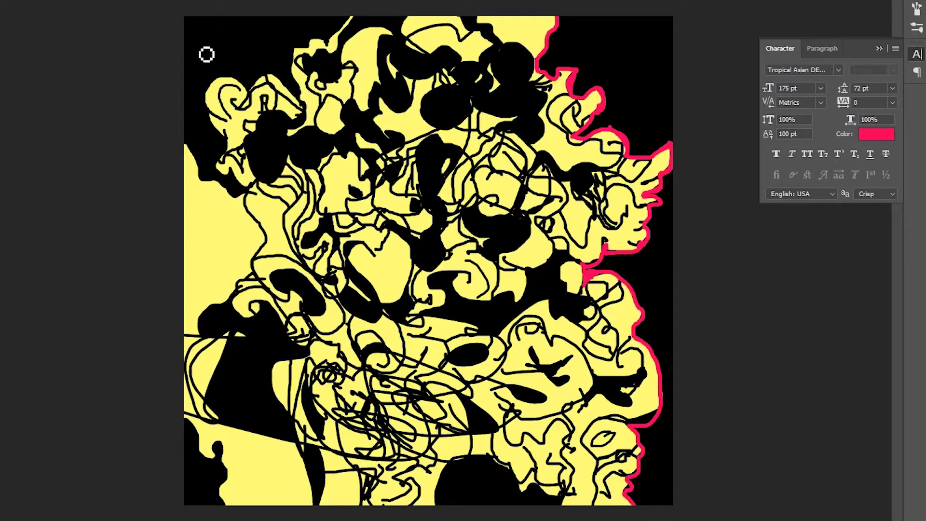
left_click_drag(215, 394, 308, 345)
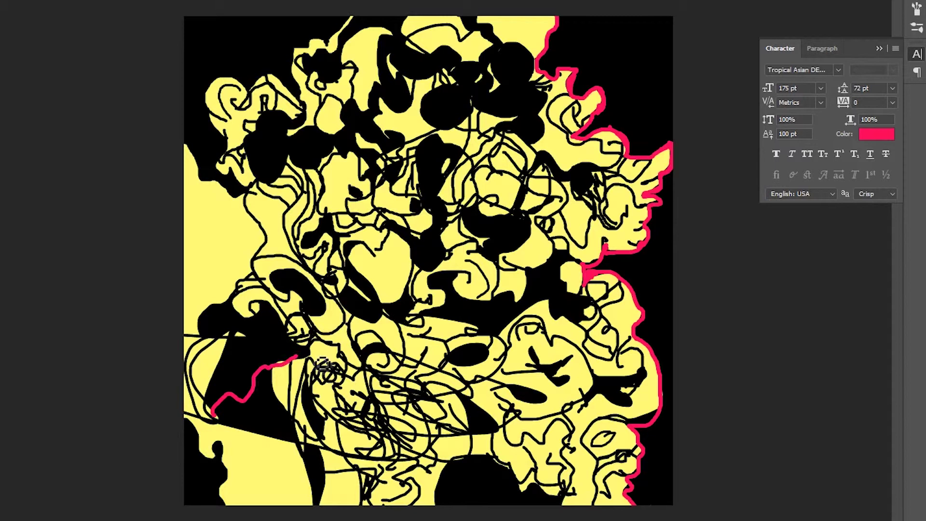
mouse_move(218, 404)
left_mouse_down()
mouse_move(261, 434)
mouse_move(279, 410)
left_mouse_up()
mouse_move(265, 359)
left_mouse_down()
mouse_move(240, 360)
mouse_move(282, 335)
mouse_move(256, 301)
left_mouse_up()
left_click_drag(207, 323, 211, 331)
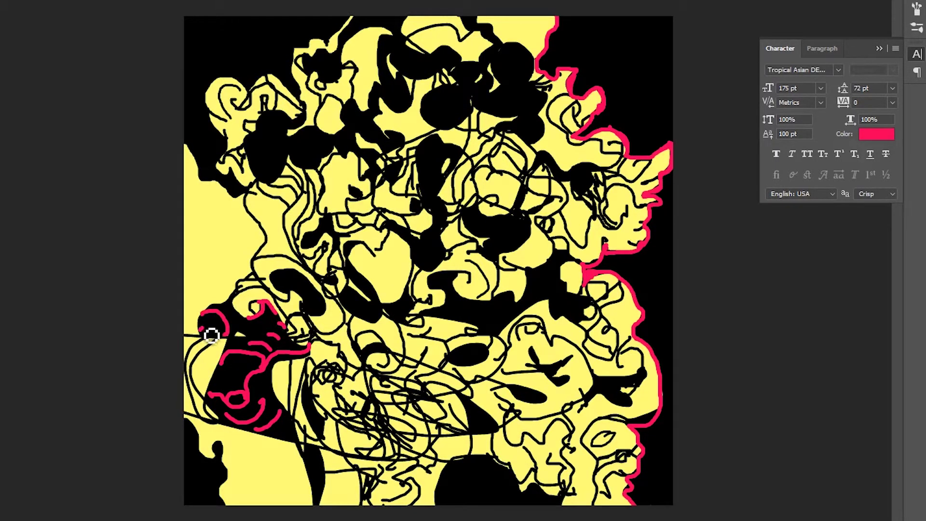
left_click_drag(279, 429, 294, 420)
Add pink hooks left of centre, a long middle curve, and an eye circle and smile near the top
left_click_drag(358, 319, 370, 286)
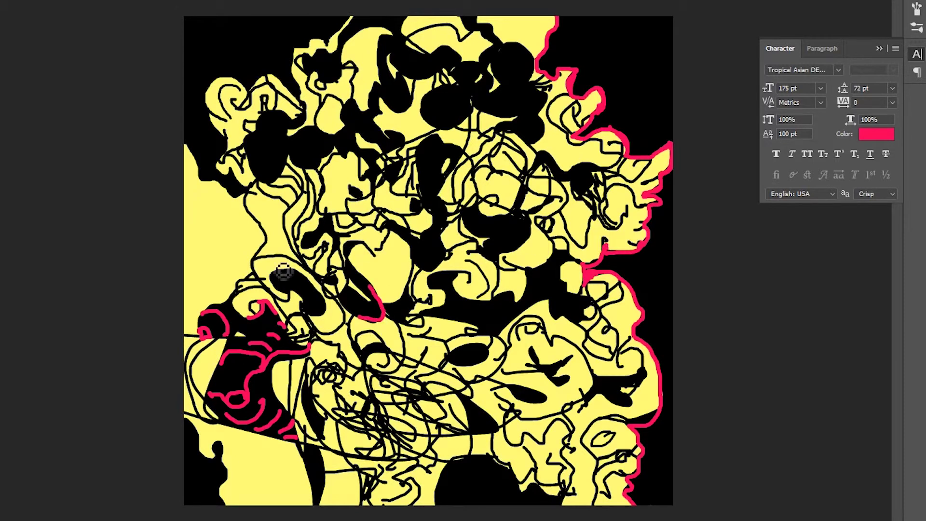
left_click_drag(275, 285, 323, 307)
mouse_move(430, 279)
left_mouse_down()
mouse_move(516, 297)
mouse_move(558, 291)
mouse_move(581, 321)
left_mouse_up()
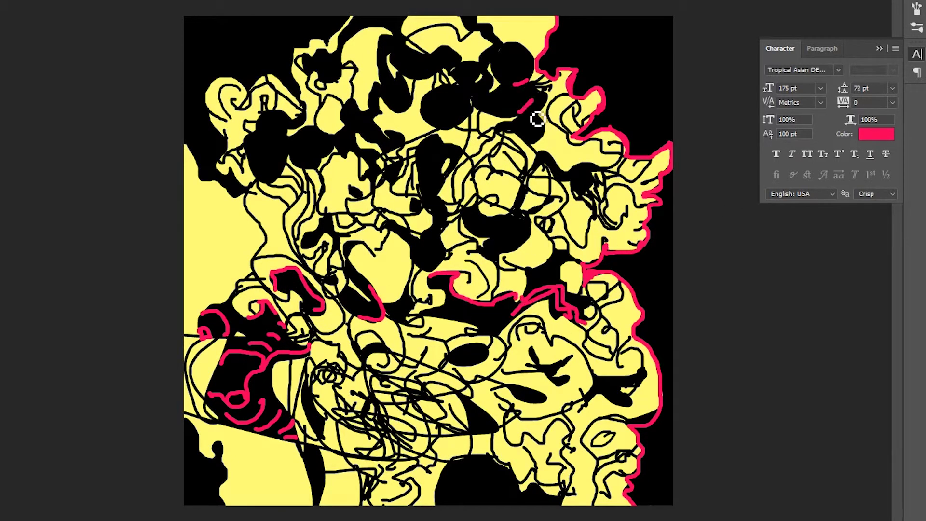
left_click_drag(524, 91, 528, 79)
left_click_drag(472, 92, 436, 115)
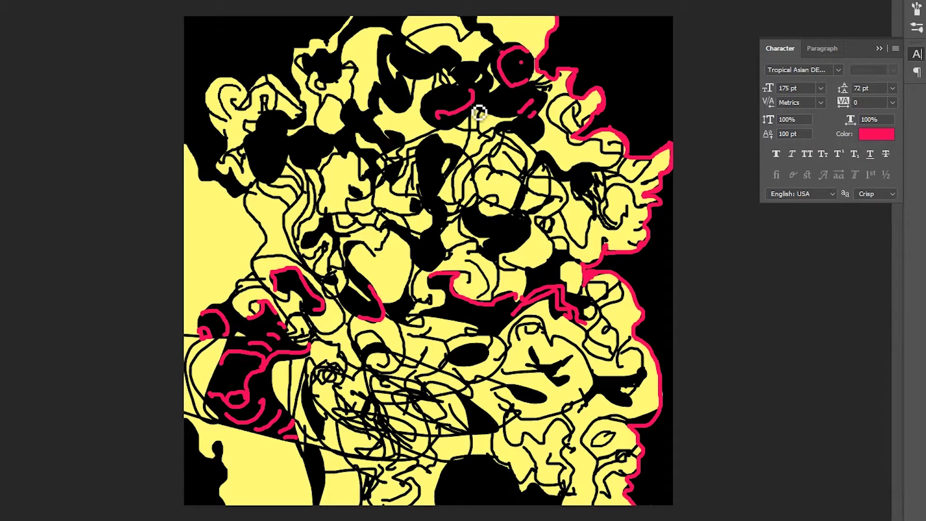
left_click_drag(488, 238, 524, 228)
left_click_drag(462, 208, 488, 230)
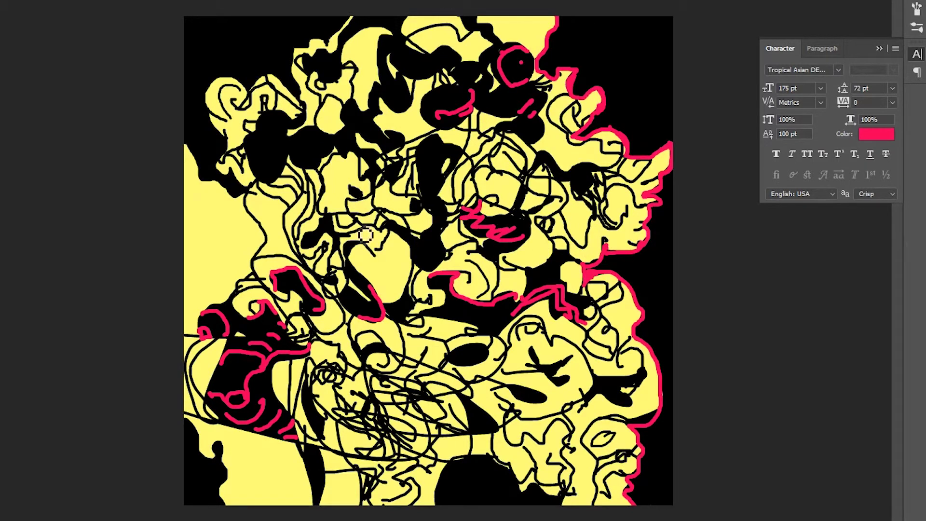
left_click_drag(418, 254, 435, 215)
Add a pink top loop and left-side wave, redoing the long top line as shorter segments
left_click_drag(452, 155, 439, 172)
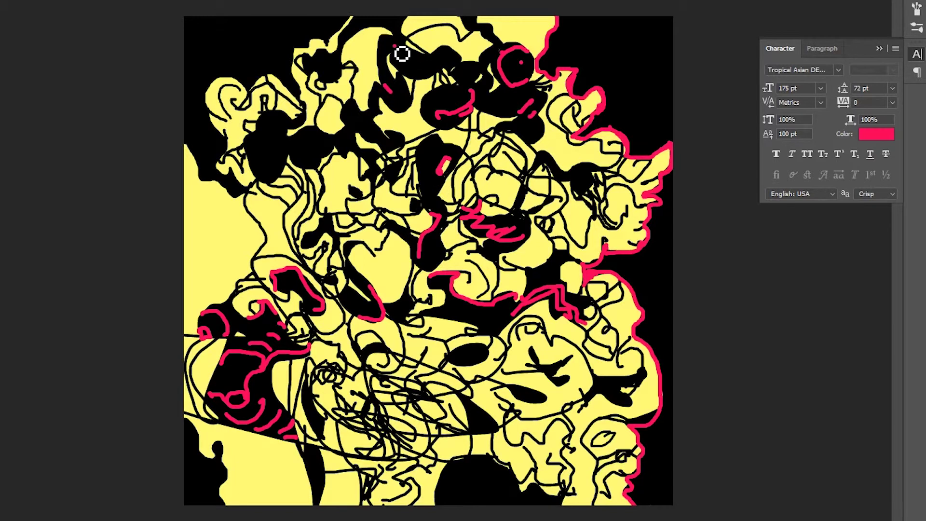
mouse_move(455, 80)
left_mouse_down()
mouse_move(467, 93)
mouse_move(449, 111)
mouse_move(425, 111)
mouse_move(468, 135)
left_mouse_up()
left_click_drag(247, 191, 200, 334)
mouse_move(181, 160)
left_mouse_down()
mouse_move(716, 110)
mouse_move(227, 153)
left_mouse_up()
key("ctrl+z")
left_click_drag(306, 126, 382, 113)
mouse_move(479, 105)
left_mouse_down()
mouse_move(649, 85)
mouse_move(632, 96)
left_mouse_up()
Draw a pink arrow, a bottom scribble and zigzag, and dense loops in the middle
mouse_move(205, 248)
left_mouse_down()
mouse_move(241, 217)
mouse_move(212, 280)
mouse_move(224, 286)
left_mouse_up()
mouse_move(370, 373)
left_mouse_down()
mouse_move(437, 436)
mouse_move(408, 499)
mouse_move(406, 386)
mouse_move(336, 507)
mouse_move(367, 504)
left_mouse_up()
mouse_move(550, 439)
left_mouse_down()
mouse_move(497, 398)
mouse_move(581, 403)
left_mouse_up()
mouse_move(321, 176)
left_mouse_down()
mouse_move(379, 311)
mouse_move(302, 202)
mouse_move(290, 246)
left_mouse_up()
left_click_drag(545, 155, 564, 193)
mouse_move(514, 173)
left_mouse_down()
mouse_move(506, 198)
mouse_move(519, 234)
left_mouse_up()
Add pink loops and squiggles in the lower left, left side, top edge and lower middle
mouse_move(223, 346)
left_mouse_down()
mouse_move(288, 488)
mouse_move(295, 480)
mouse_move(261, 459)
mouse_move(221, 454)
mouse_move(275, 516)
left_mouse_up()
mouse_move(270, 477)
left_mouse_down()
mouse_move(232, 352)
mouse_move(217, 391)
left_mouse_up()
mouse_move(241, 212)
left_mouse_down()
mouse_move(203, 200)
mouse_move(188, 232)
mouse_move(261, 251)
mouse_move(246, 239)
left_mouse_up()
mouse_move(433, 55)
left_mouse_down()
mouse_move(419, 29)
mouse_move(506, 28)
mouse_move(549, 38)
left_mouse_up()
mouse_move(471, 389)
left_mouse_down()
mouse_move(482, 376)
mouse_move(550, 414)
mouse_move(507, 471)
mouse_move(446, 427)
mouse_move(539, 492)
mouse_move(502, 362)
mouse_move(300, 336)
mouse_move(354, 359)
mouse_move(294, 420)
mouse_move(289, 367)
left_mouse_up()
Add pink strokes along the right edge and top-left corner, then a thin-brush line bottom left
mouse_move(584, 273)
left_mouse_down()
mouse_move(645, 288)
mouse_move(668, 215)
left_mouse_up()
mouse_move(511, 449)
left_mouse_down()
mouse_move(467, 479)
mouse_move(441, 482)
left_mouse_up()
mouse_move(256, 86)
left_mouse_down()
mouse_move(195, 55)
mouse_move(284, 87)
mouse_move(215, 52)
mouse_move(194, 126)
mouse_move(203, 155)
left_mouse_up()
mouse_move(287, 83)
left_mouse_down()
mouse_move(338, 24)
mouse_move(288, 35)
mouse_move(294, 21)
mouse_move(218, 32)
left_mouse_up()
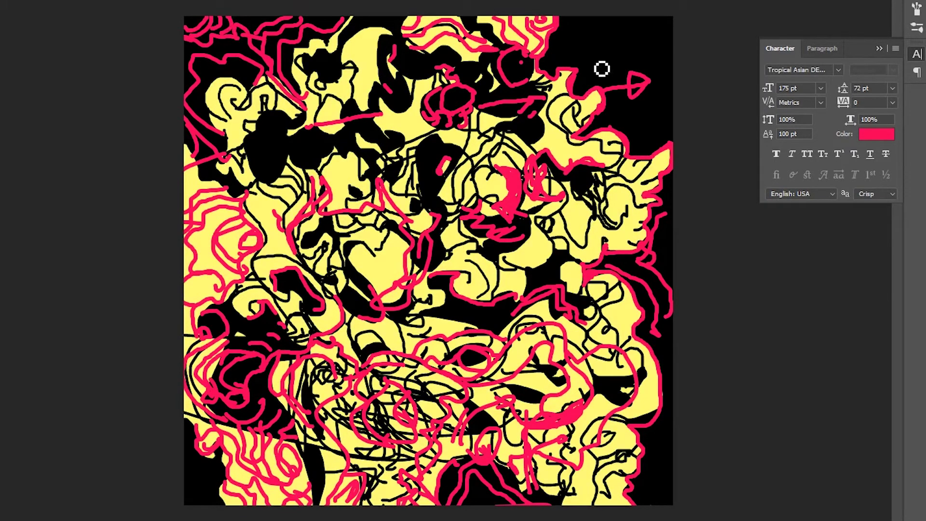
mouse_move(222, 229)
left_mouse_down()
mouse_move(249, 227)
mouse_move(219, 251)
mouse_move(237, 273)
left_mouse_up()
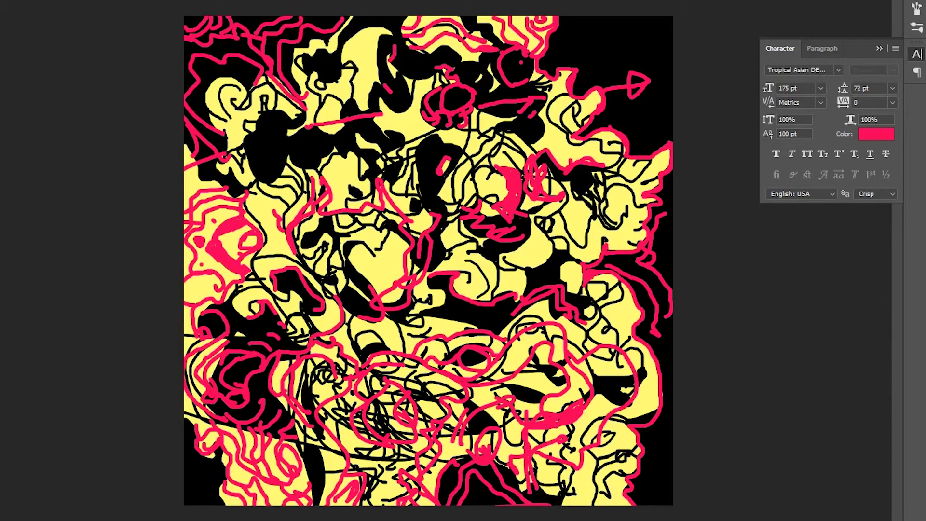
left_click(29, 3)
left_click_drag(186, 427, 186, 434)
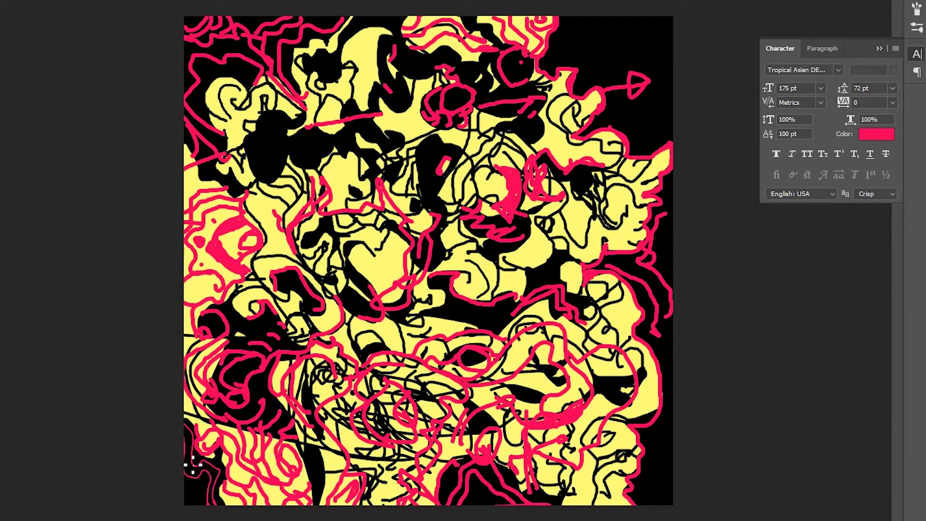